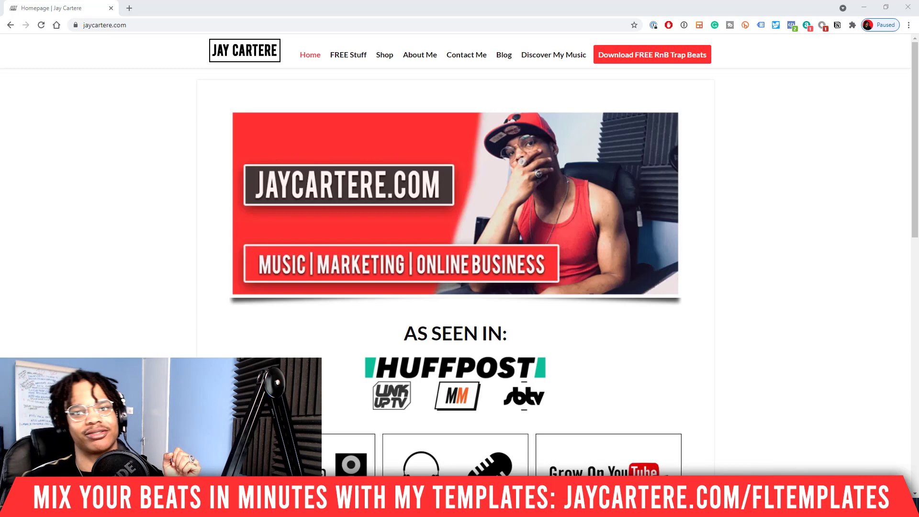
- Show the test 32bit 2.flp project's channel rack and browse its list of plugins to add
left_click(856, 5)
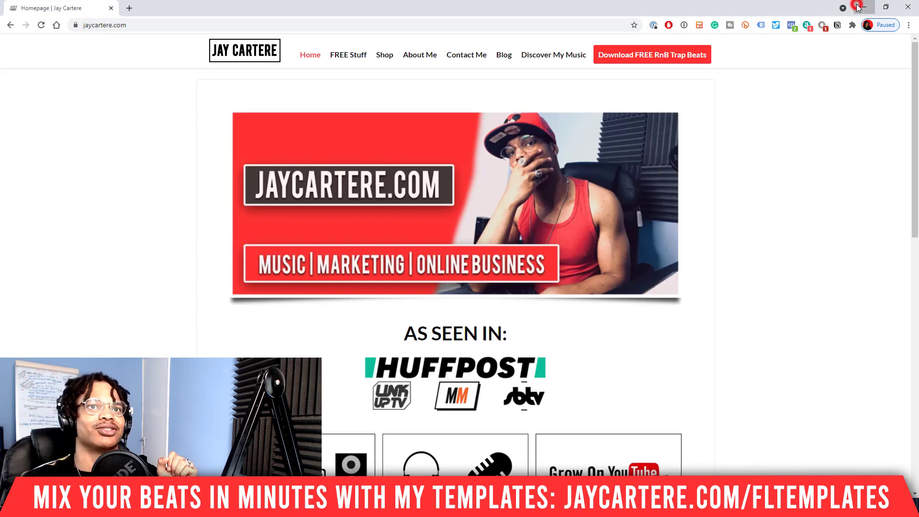
left_click_drag(455, 133, 445, 133)
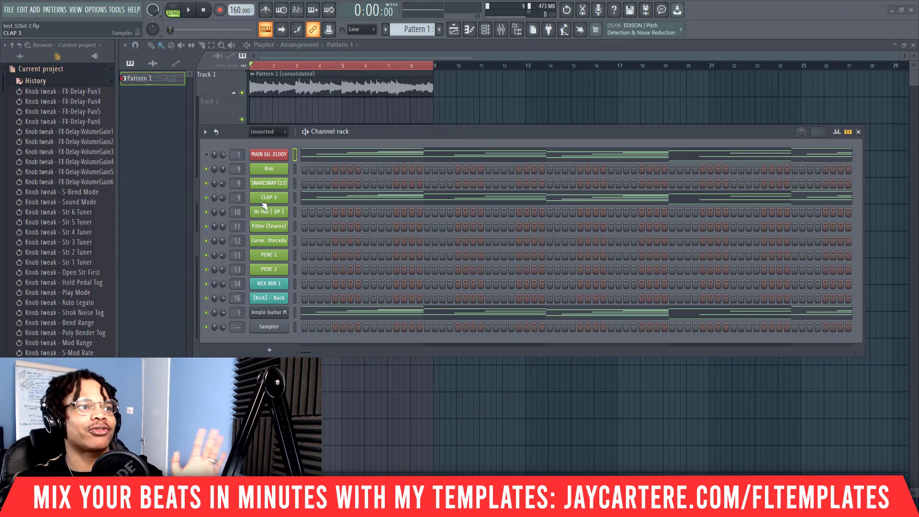
left_click(269, 350)
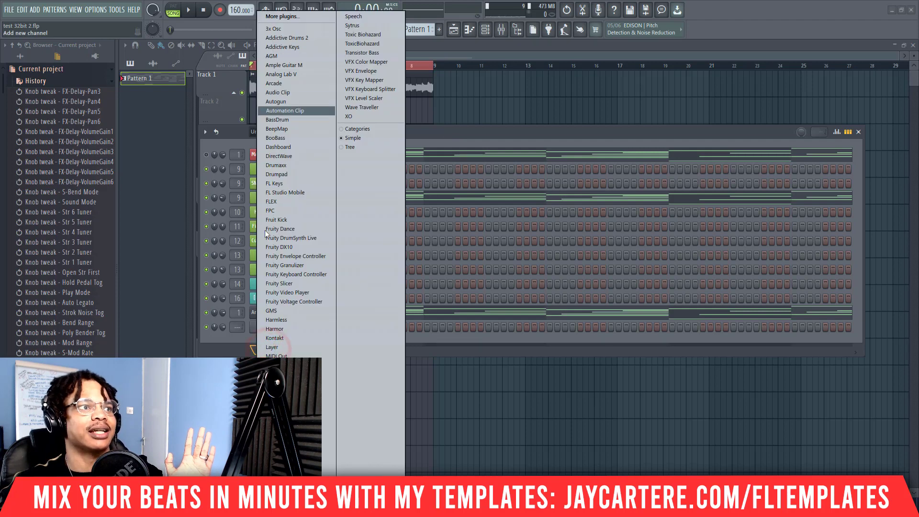
left_click(253, 348)
left_click(252, 348)
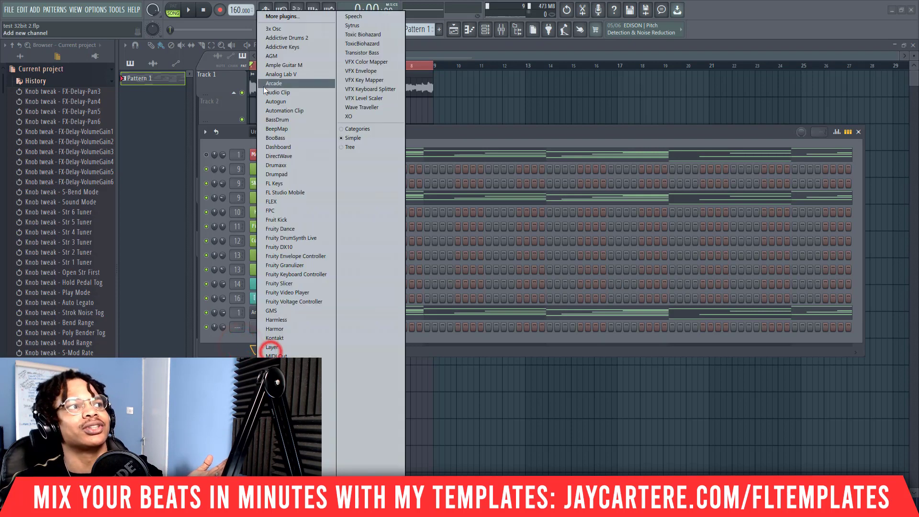
left_click(239, 350)
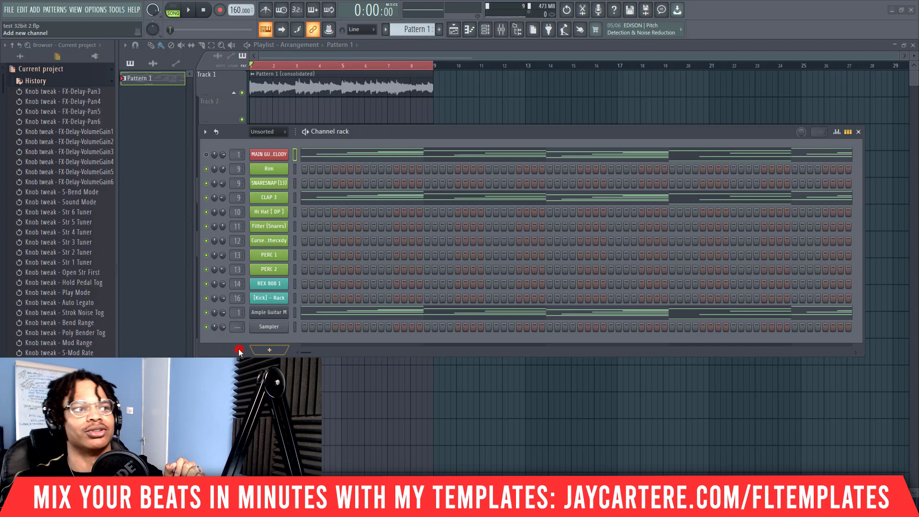
left_click(267, 349)
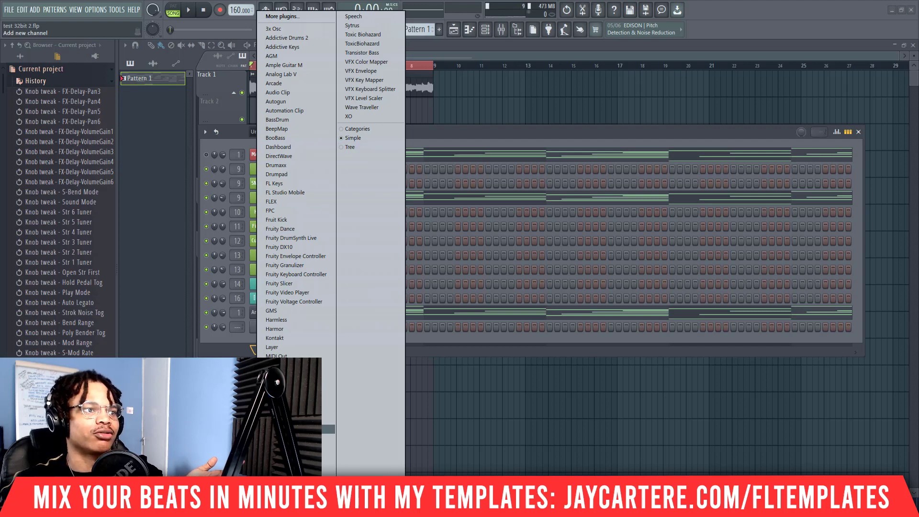
left_click(224, 350)
- Open the Plugin Manager from the Options menu and scroll through its 373 scanned plugins
left_click(117, 9)
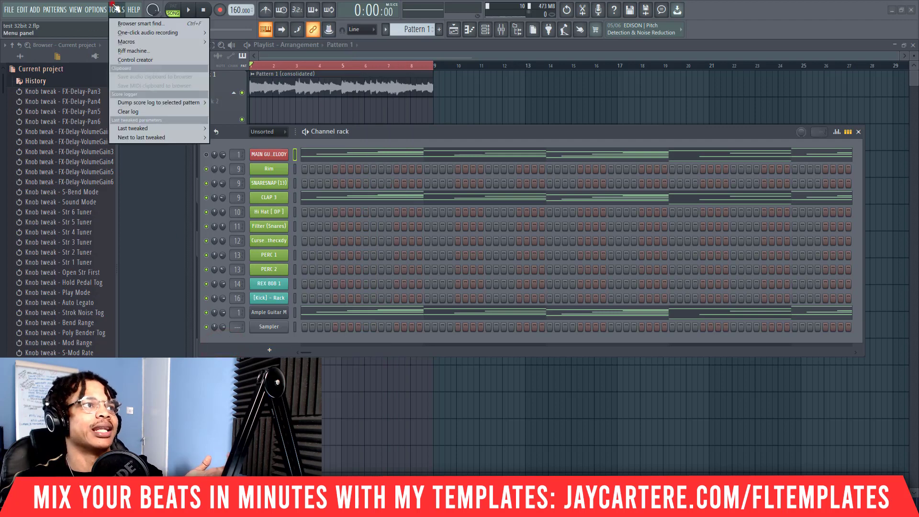
mouse_move(95, 11)
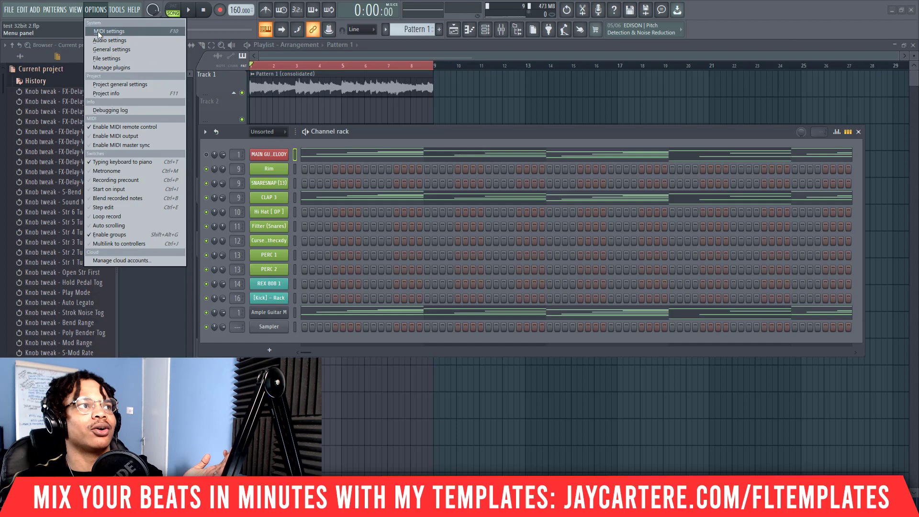
left_click(104, 69)
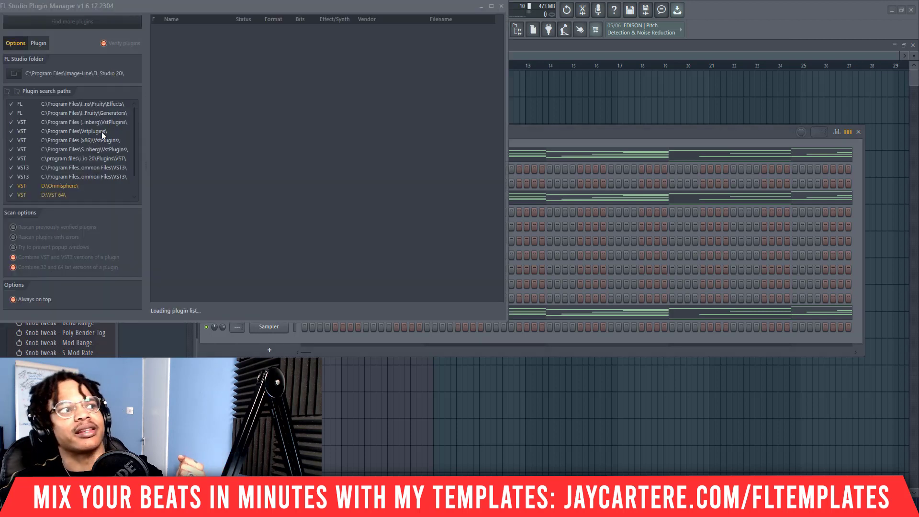
left_click(175, 5)
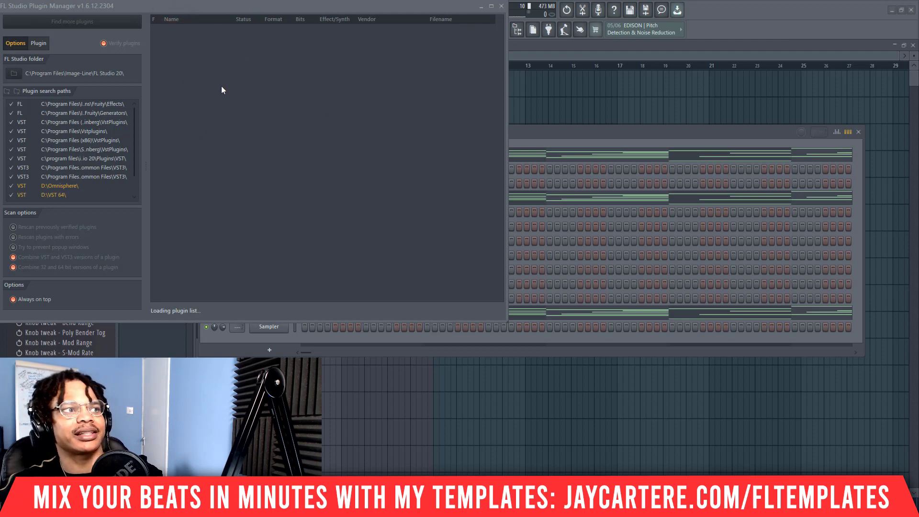
scroll(172, 151, "down", 20)
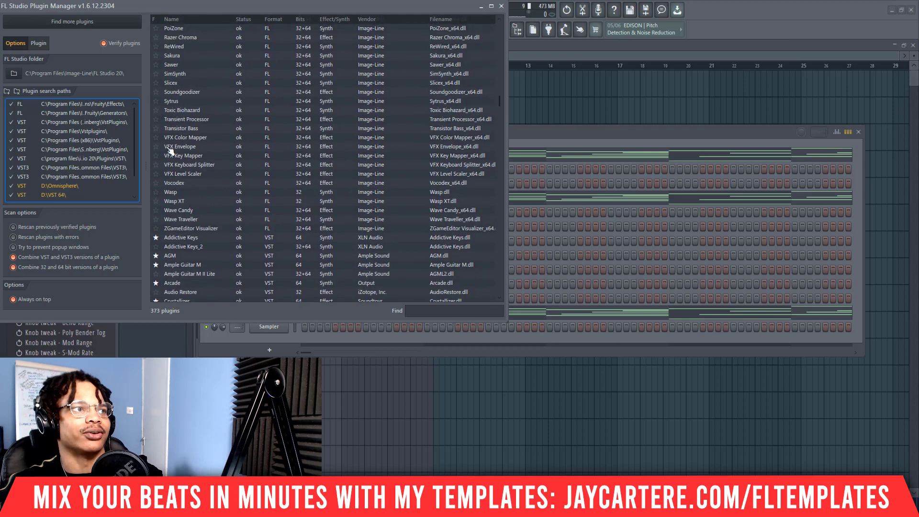
scroll(170, 150, "up", 3)
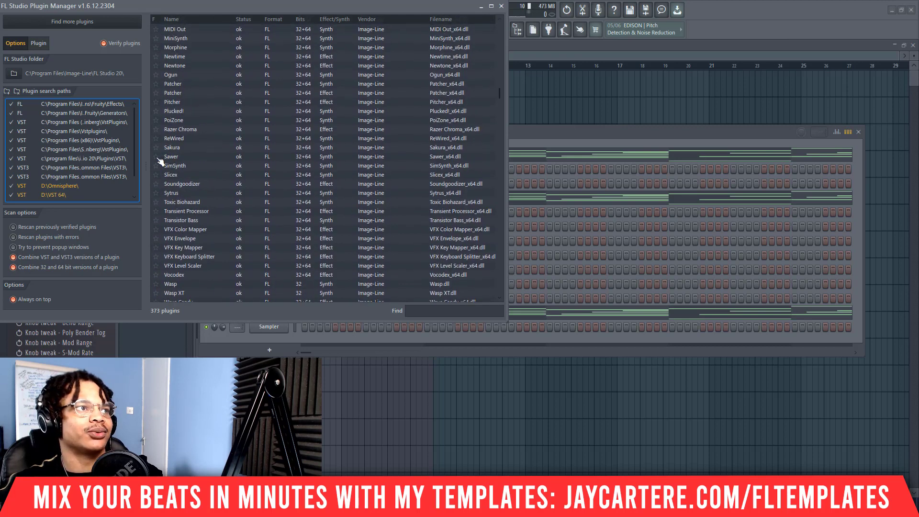
scroll(434, 79, "up", 8)
left_click_drag(498, 73, 495, 106)
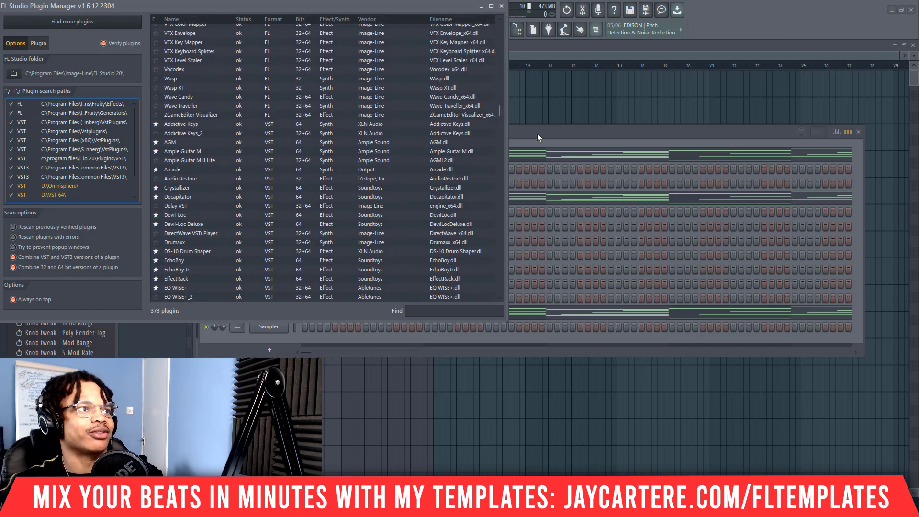
- Move the channel rack beside the Plugin Manager and open its list of plugins to add
left_click_drag(544, 129, 751, 121)
left_click_drag(589, 125, 755, 130)
left_click(642, 346)
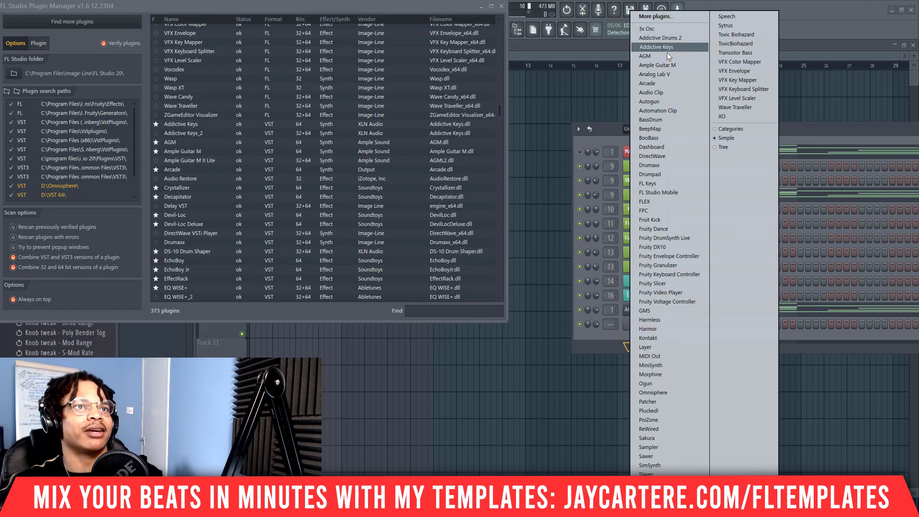
- Unstar Addictive Keys in the Plugin Manager, close it, and check the channel rack's plugin list
left_click(156, 124)
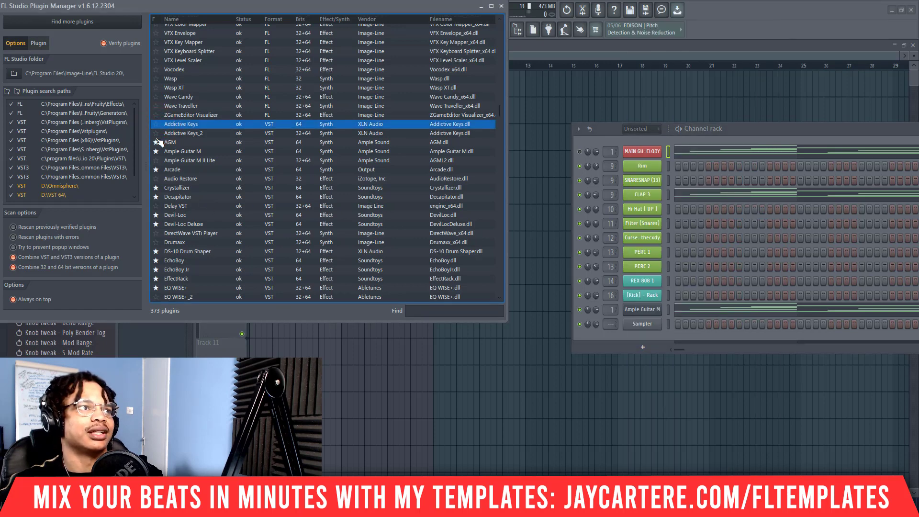
left_click(501, 7)
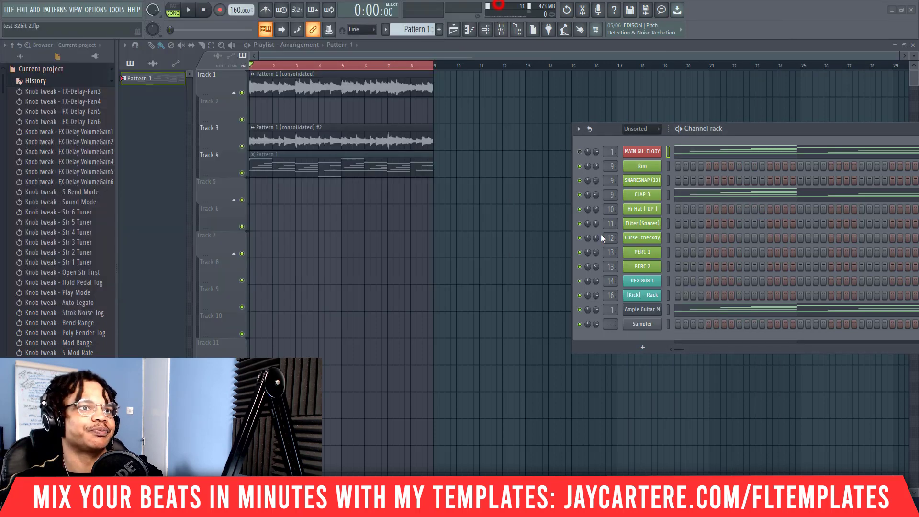
left_click(636, 347)
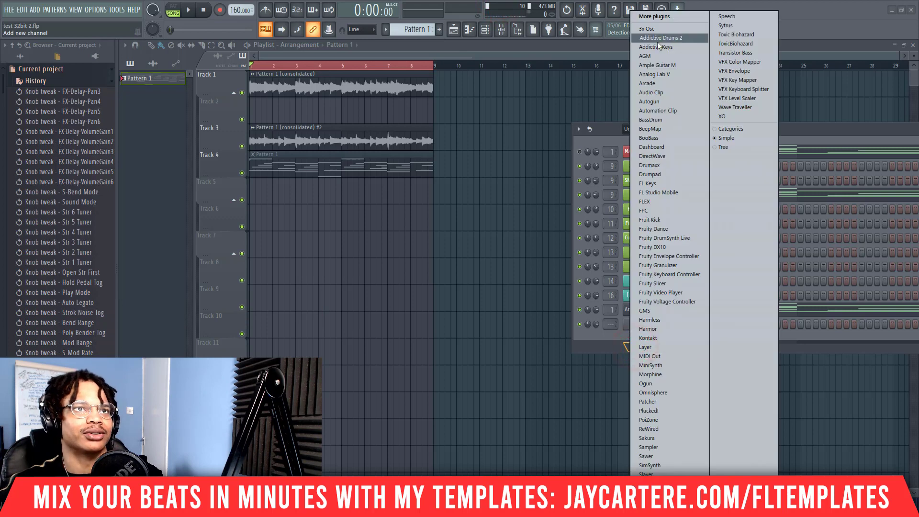
left_click(598, 350)
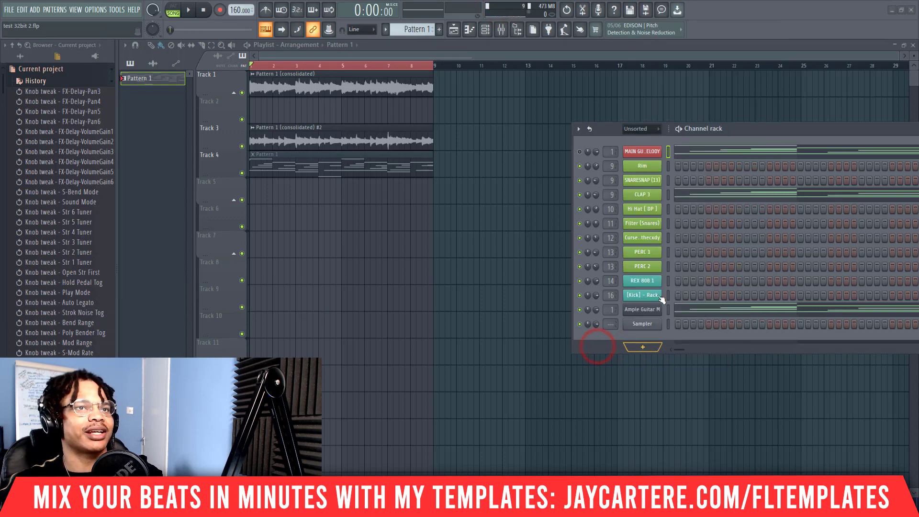
- Reposition the channel rack and recheck its list of plugins to add
left_click_drag(736, 128, 513, 98)
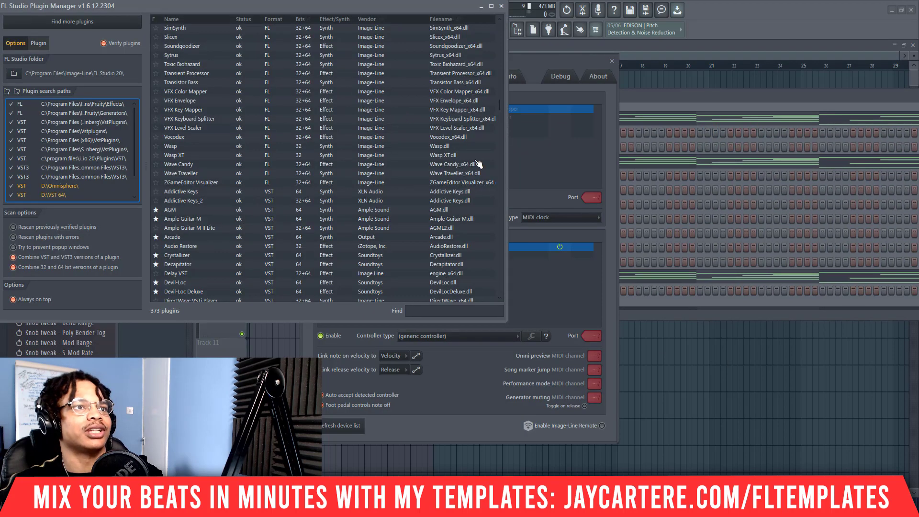
left_click_drag(674, 99, 916, 91)
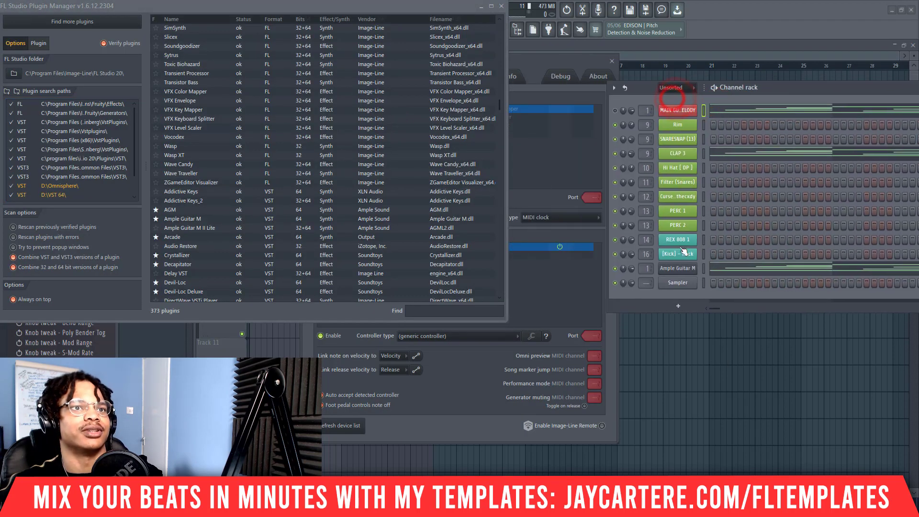
left_click(685, 308)
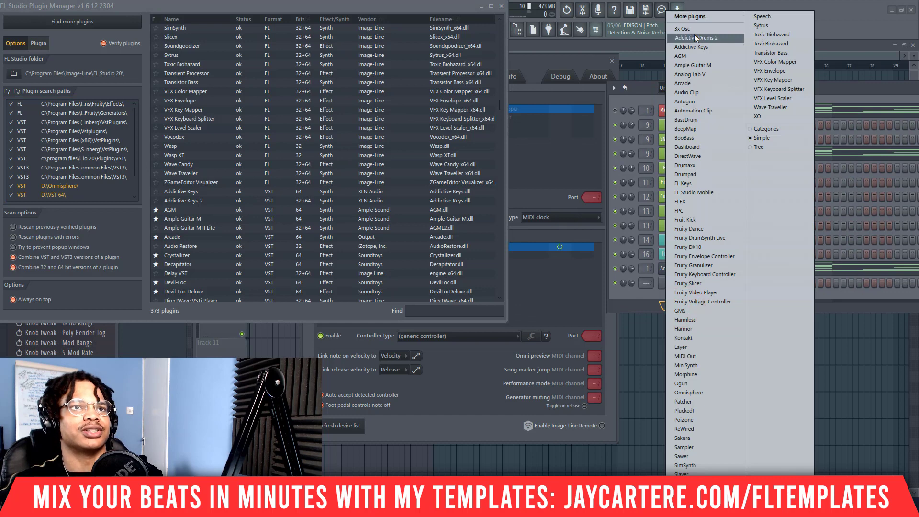
left_click(635, 298)
left_click(793, 79)
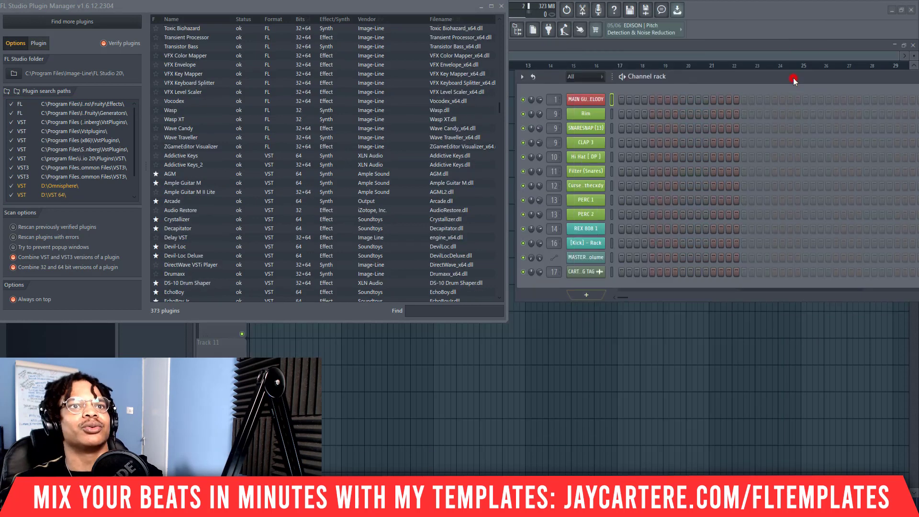
- Relaunch FL Studio 20 (32bit) from the Image-Line Shared Start folder and view its plugin list
left_click(501, 7)
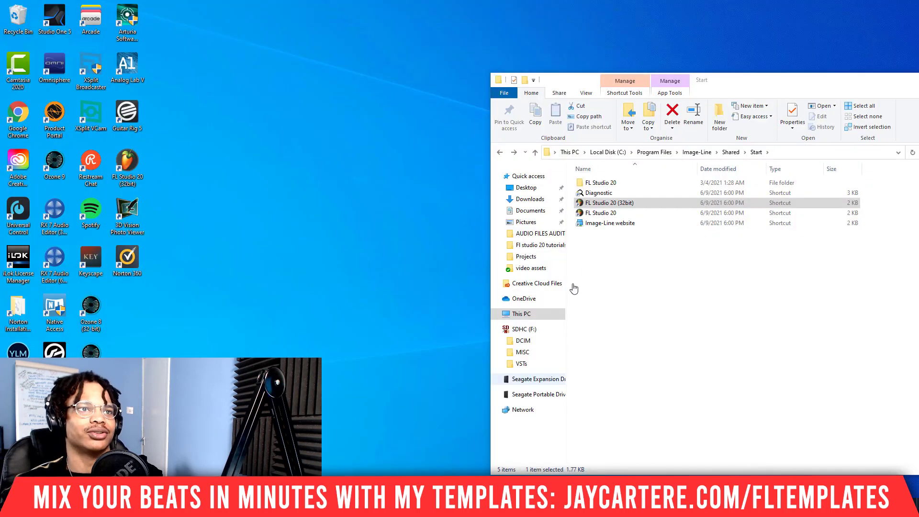
double_click(610, 203)
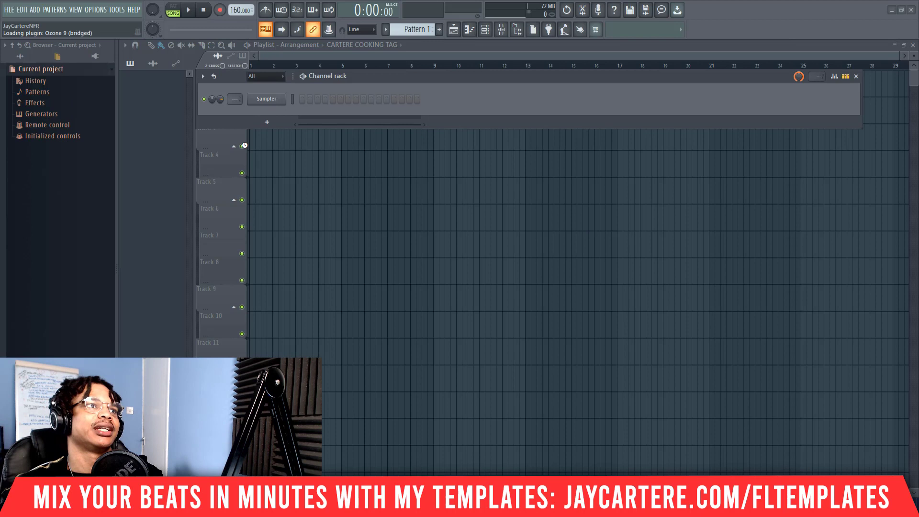
left_click(266, 123)
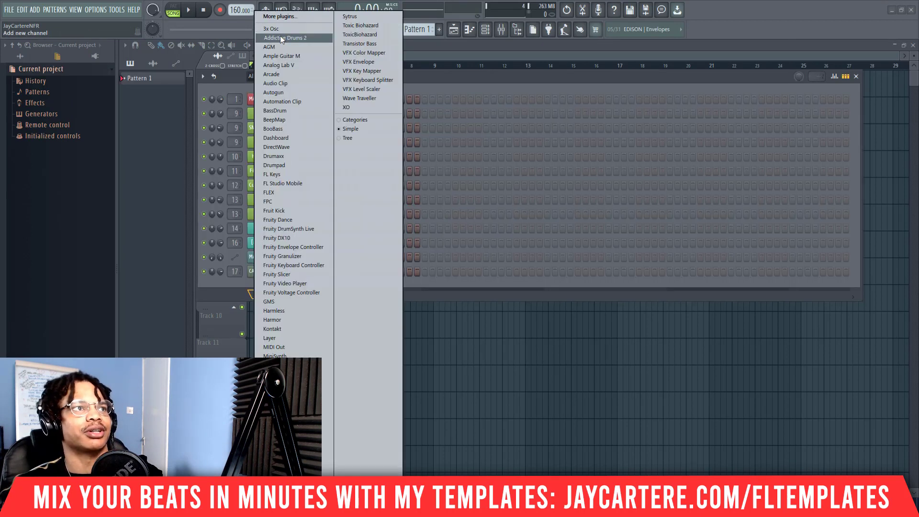
- Star Addictive Keys as a favourite in the relaunched session's Plugin Manager
left_click(233, 291)
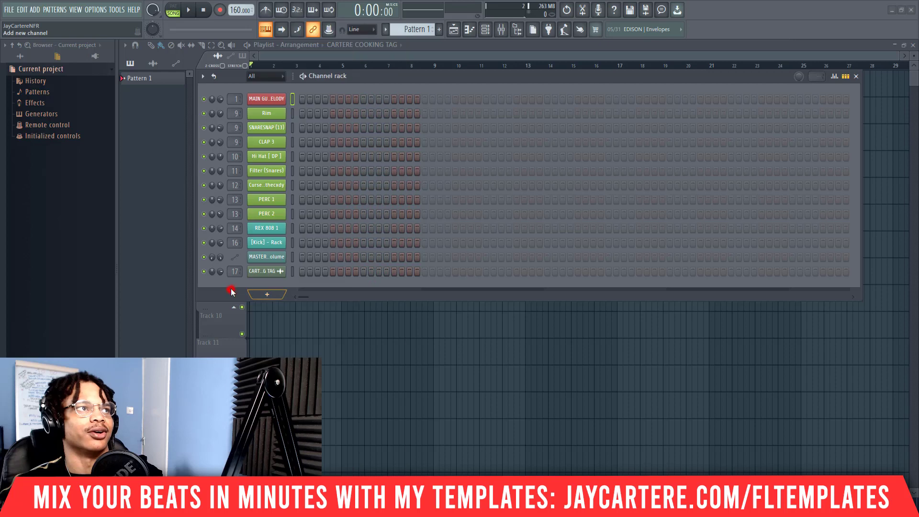
left_click(93, 9)
left_click(109, 69)
scroll(190, 119, "down", 3)
scroll(190, 119, "down", 15)
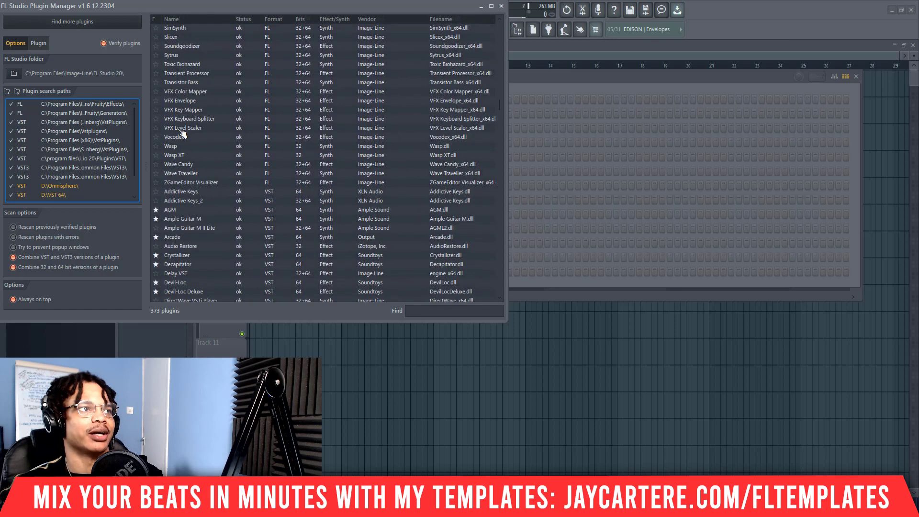
left_click(158, 191)
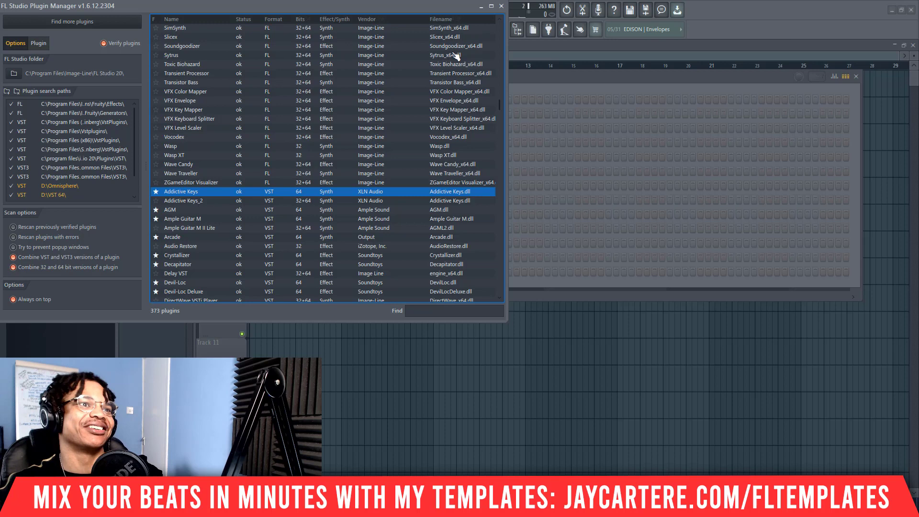
- Check that Addictive Keys now appears in the channel rack's new-channel plugin list
left_click(501, 7)
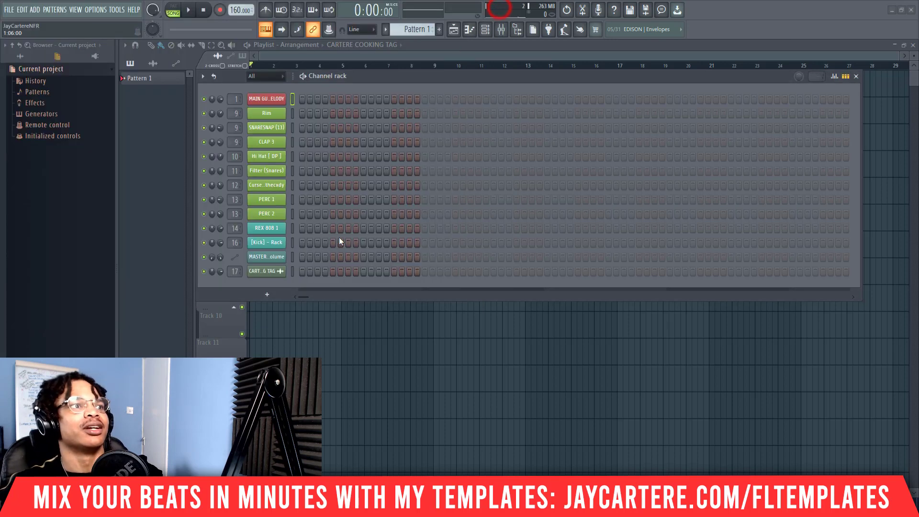
left_click(258, 296)
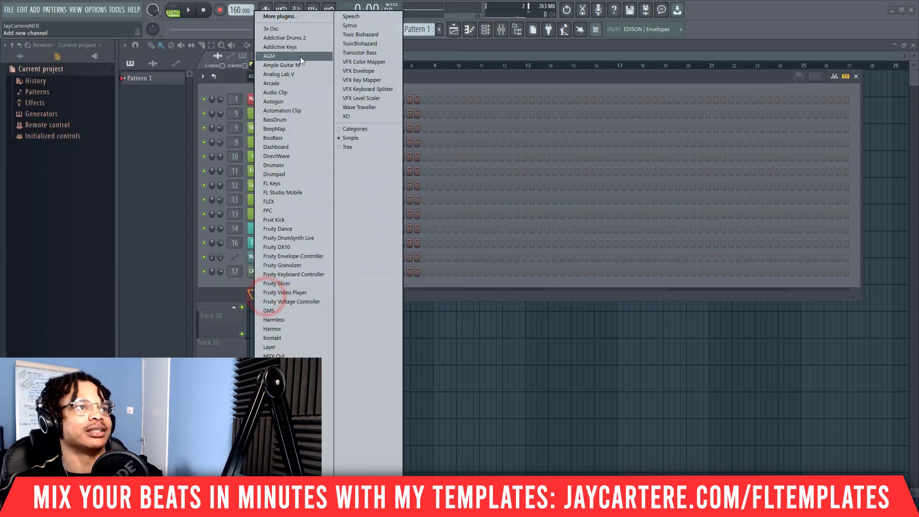
left_click(480, 71)
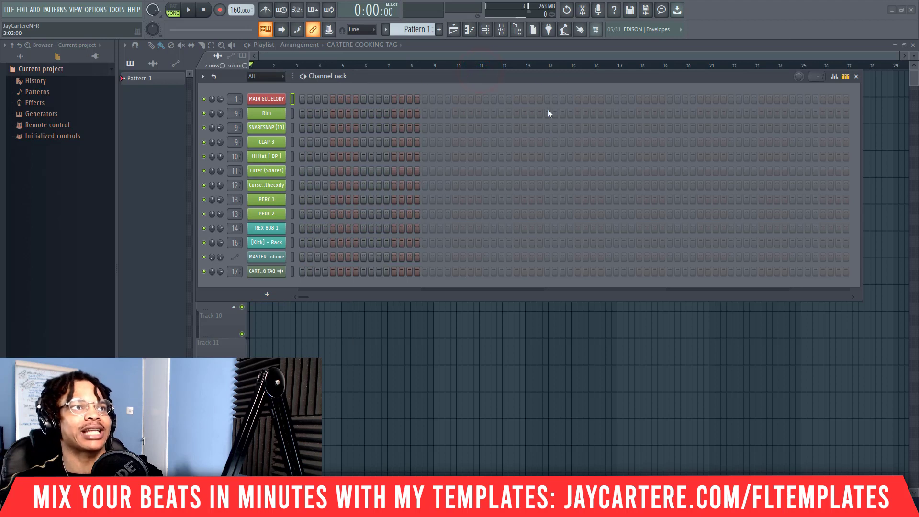
left_click_drag(420, 77, 459, 79)
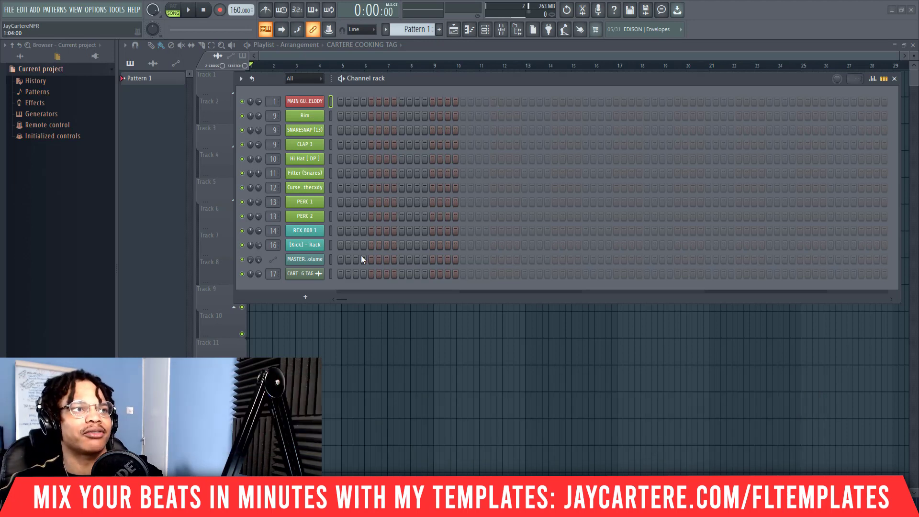
left_click(305, 297)
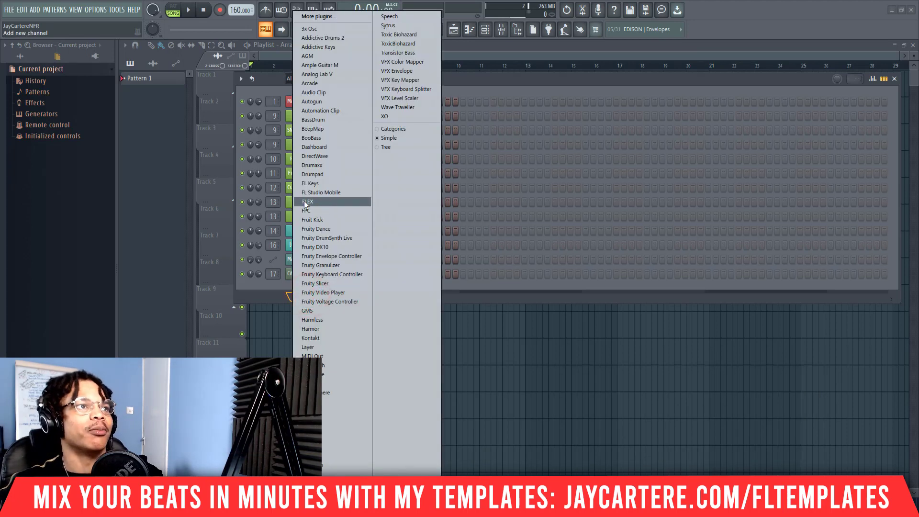
left_click(260, 285)
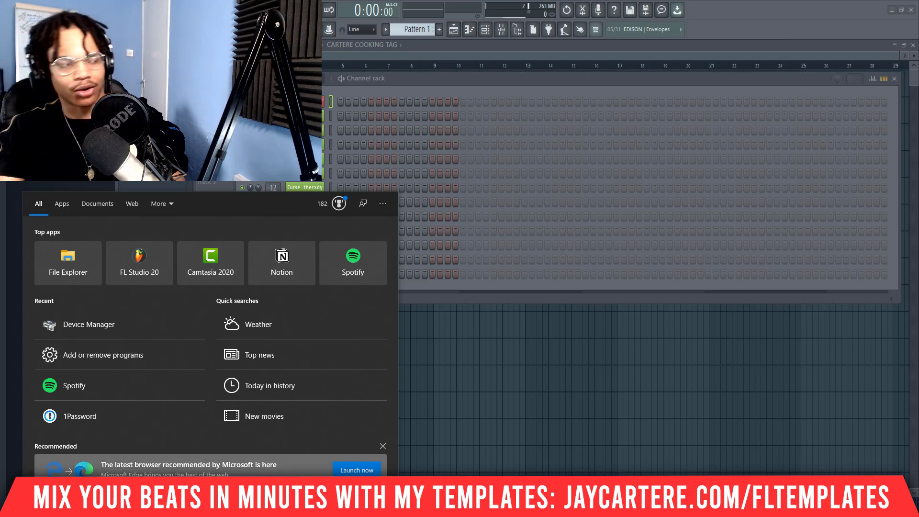
- Search Start for 'UNISTALL' and open Add or remove programs in Settings
type("UNISTALL")
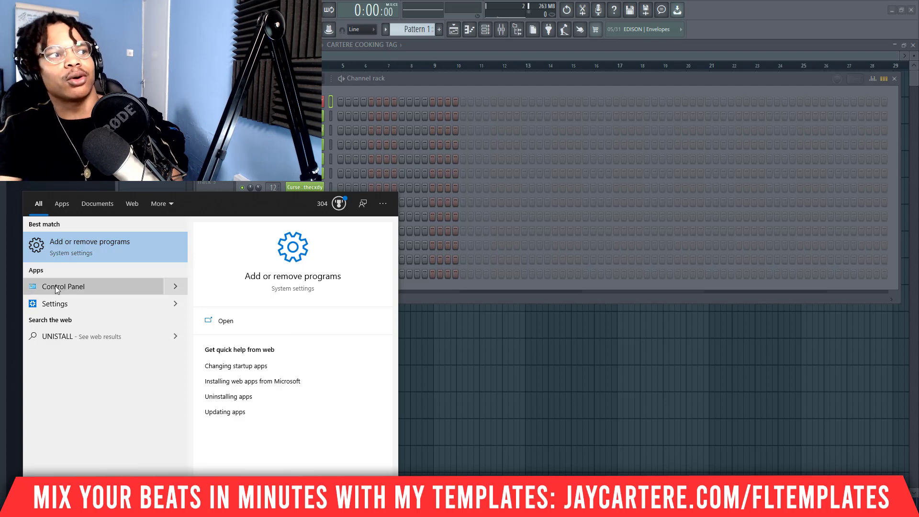
left_click(88, 243)
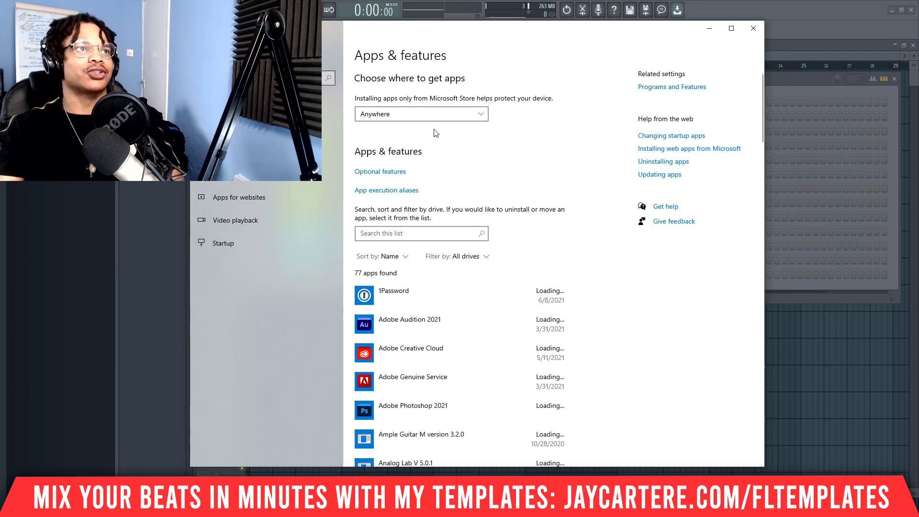
- Move Settings aside and compare against FL Studio's new-channel plugin list
left_click_drag(430, 37, 627, 37)
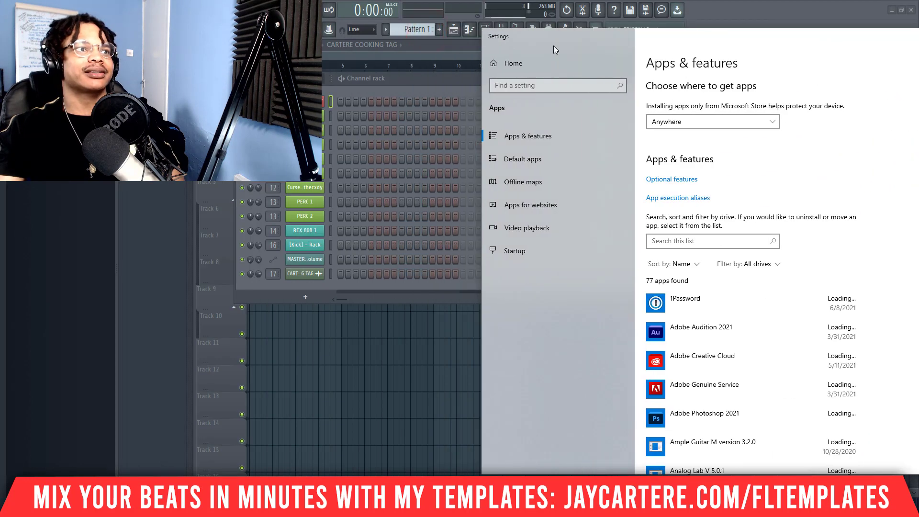
left_click(307, 295)
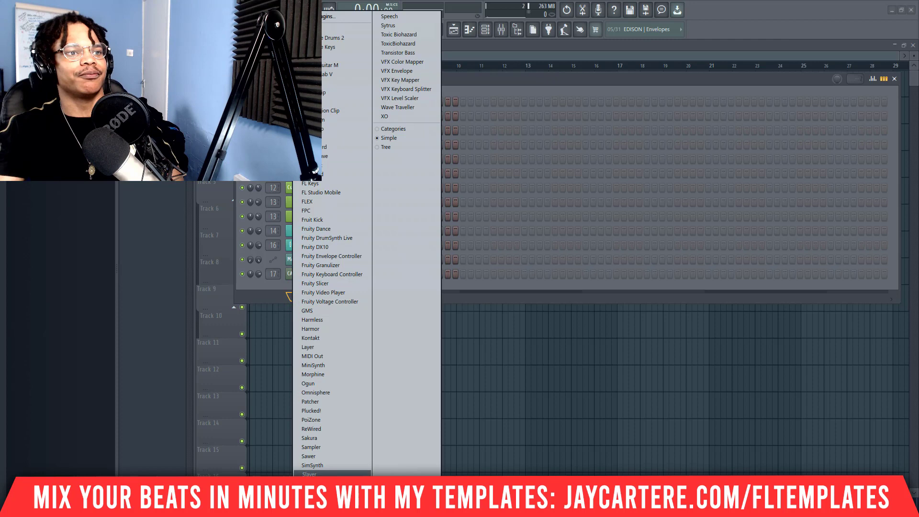
key("alt+Tab")
- Bring Apps & features back on screen with all 125 apps and start searching the list
left_click_drag(763, 45, 483, 44)
left_click_drag(716, 39, 440, 32)
left_click(415, 234)
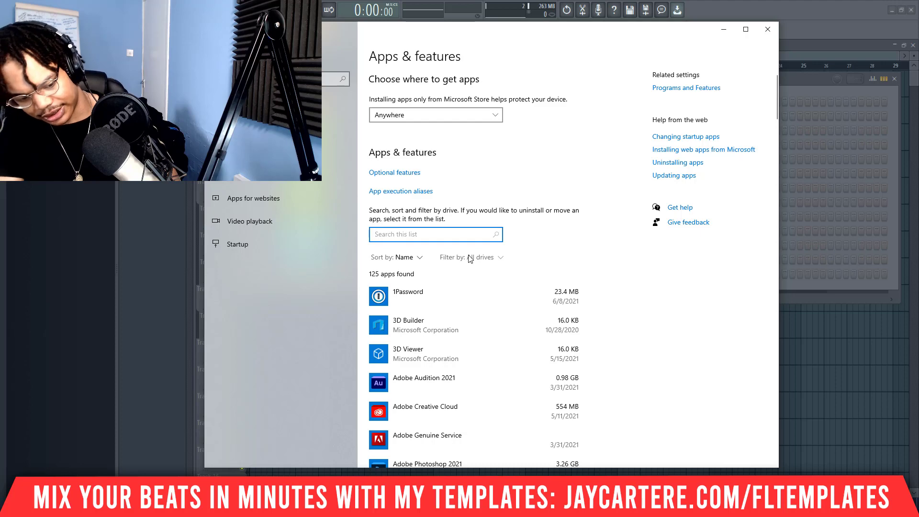
type("AMPLE")
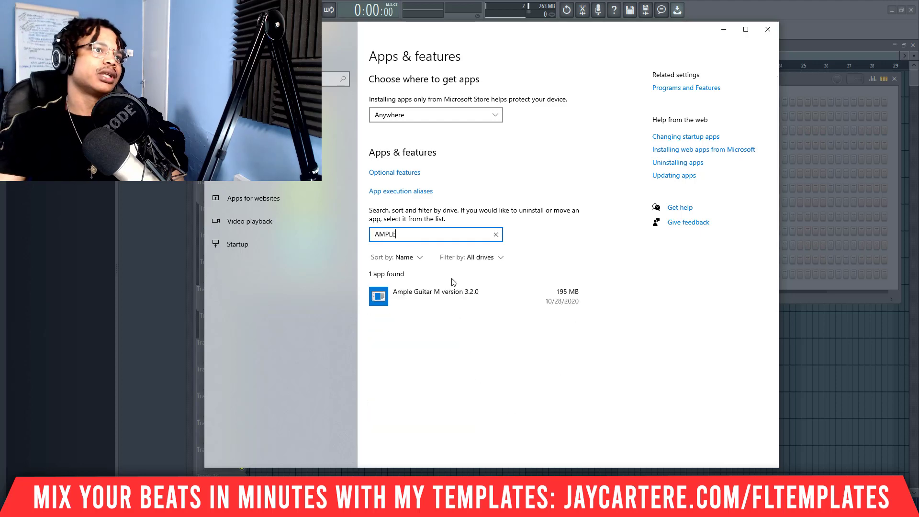
left_click(464, 299)
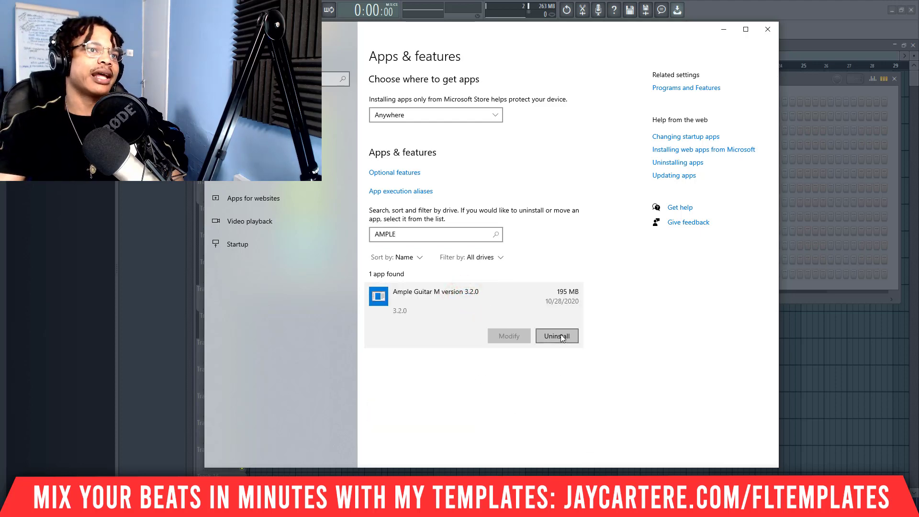
left_click(417, 234)
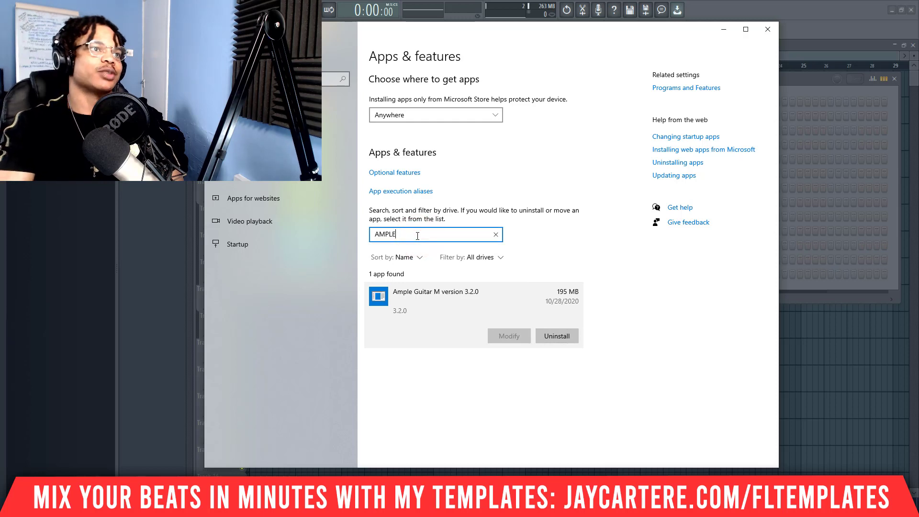
key("BackSpace")
key("BackSpace")
key("BackSpace")
key("BackSpace")
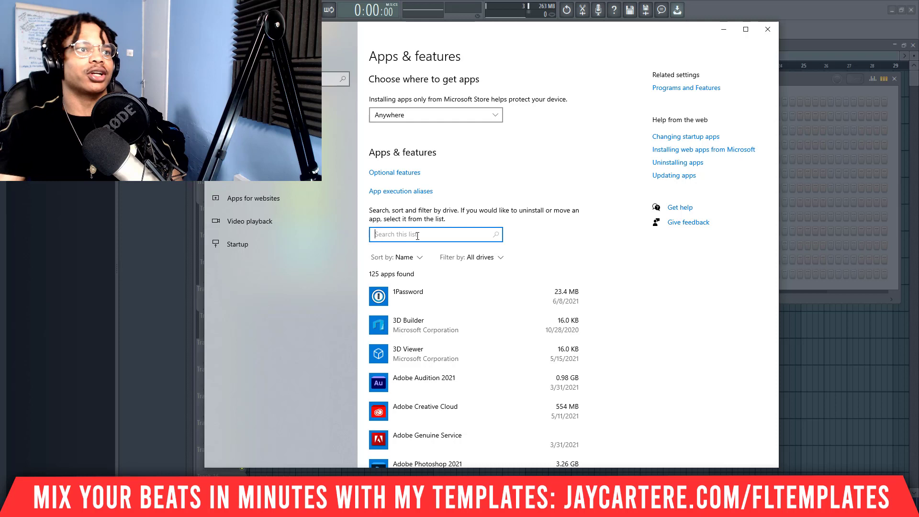
type("FL")
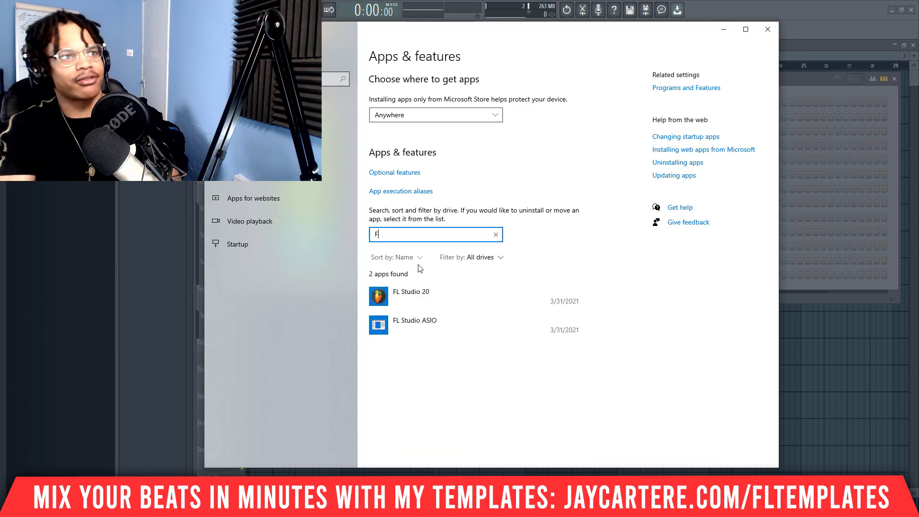
key("BackSpace")
type("REW")
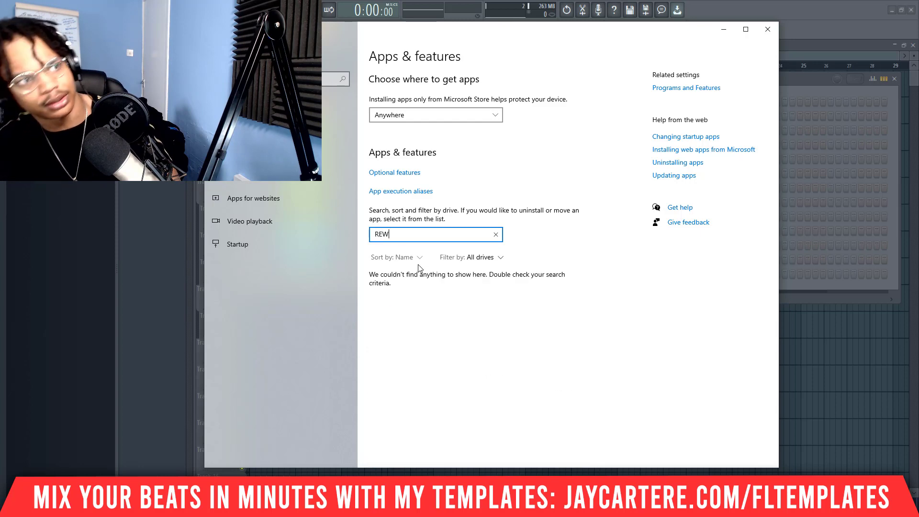
key("BackSpace")
key("BackSpace")
key("BackSpace")
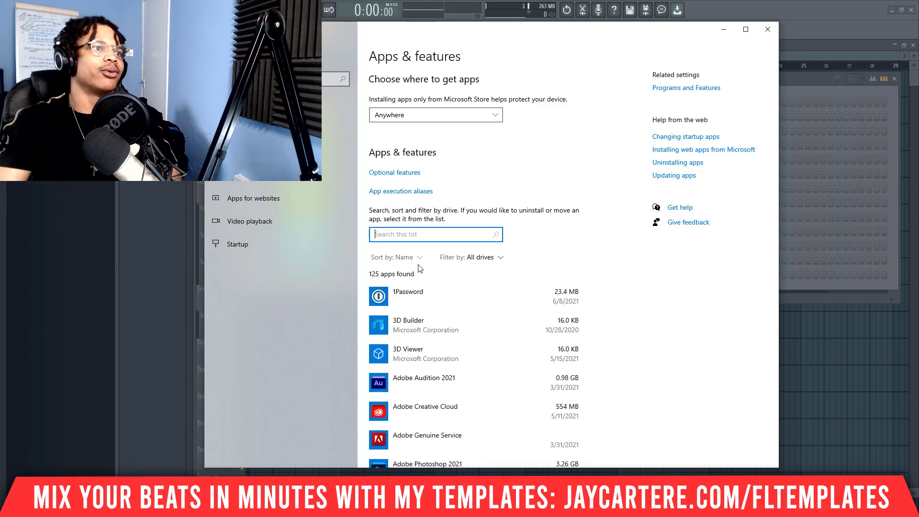
left_click_drag(457, 33, 403, 36)
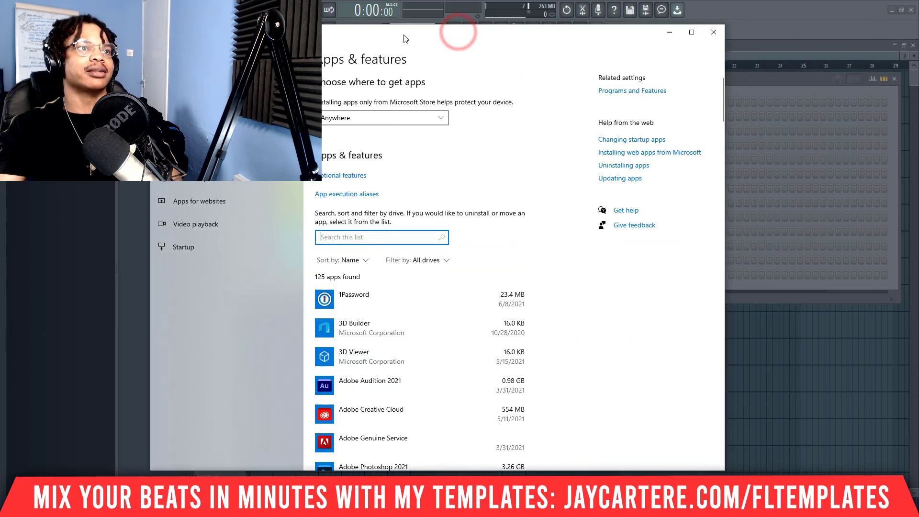
left_click(429, 40)
left_click_drag(345, 36, 478, 36)
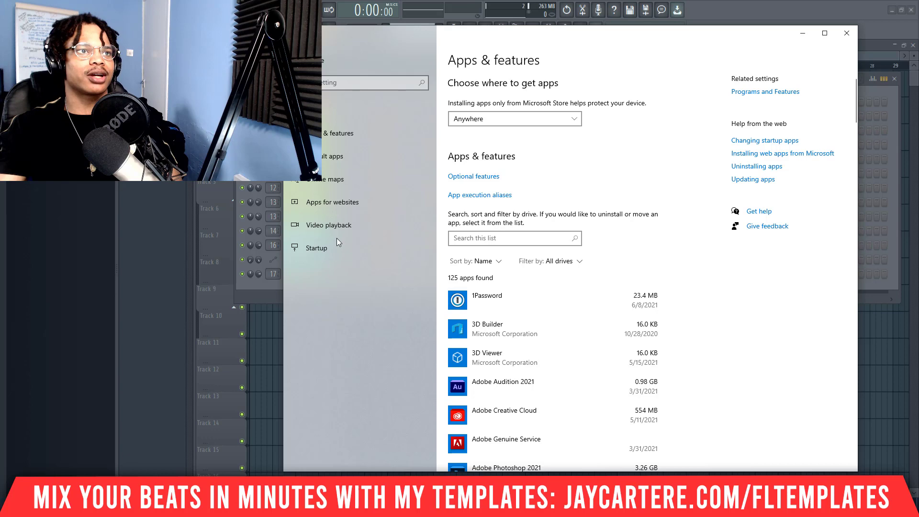
left_click_drag(632, 45, 550, 31)
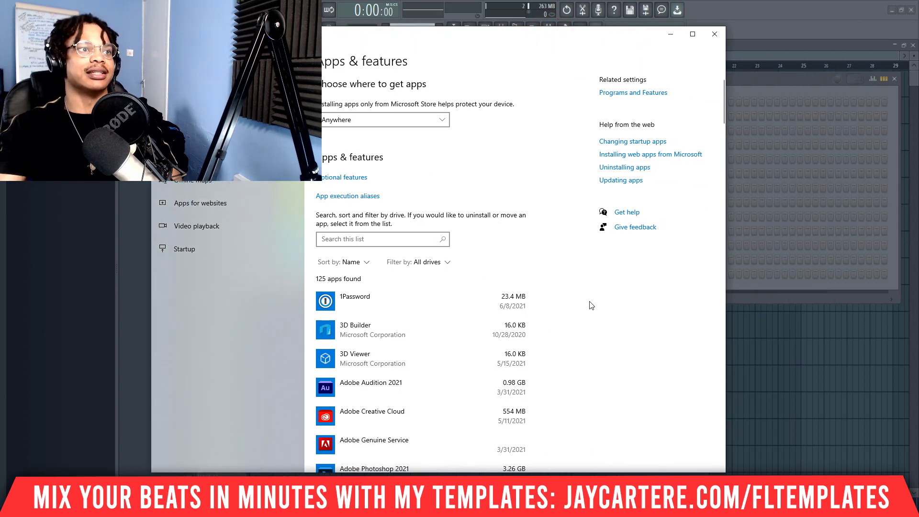